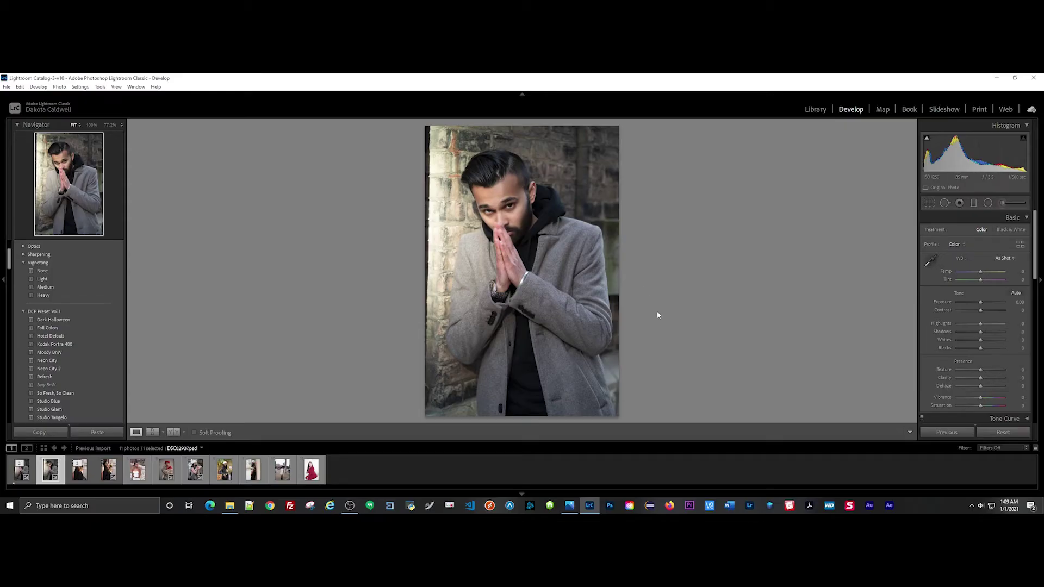
Step: Switch to Photos and examine the skin and beard detail in the finished portrait DSC02937.jpg
click(569, 506)
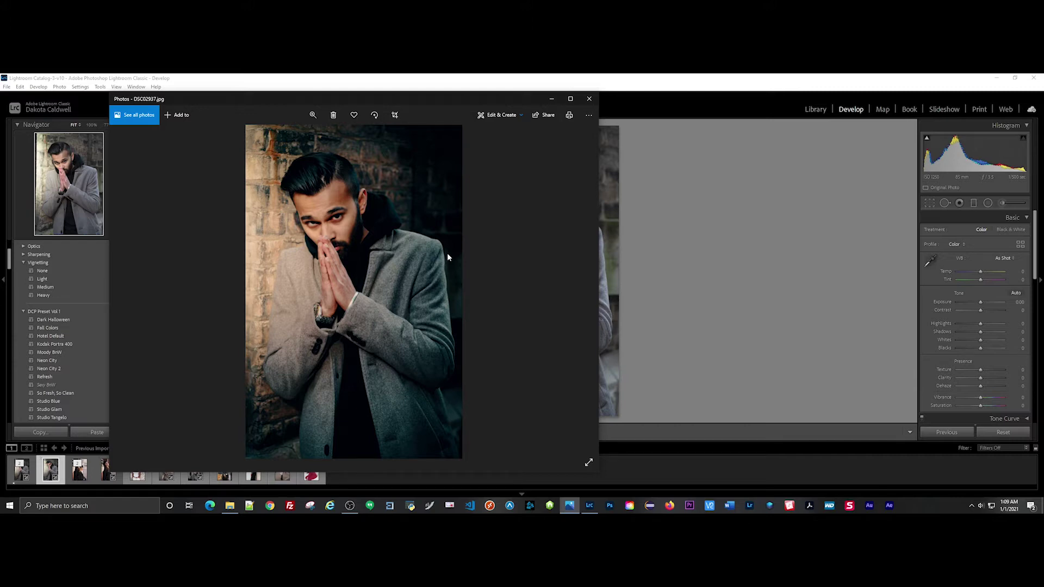
click(313, 115)
click(293, 136)
drag(327, 173, 304, 337)
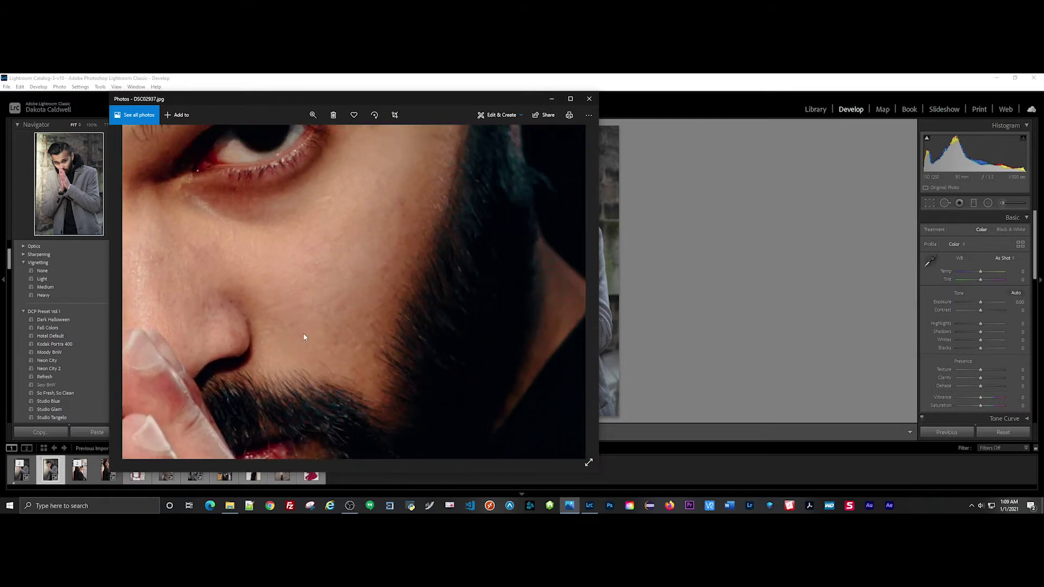
click(313, 114)
drag(300, 134, 274, 137)
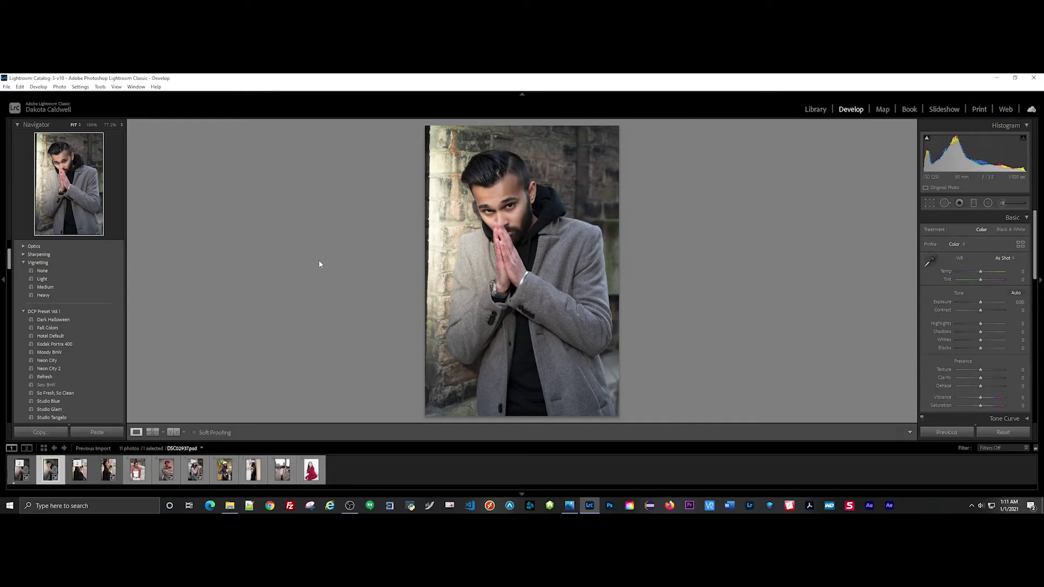
Step: Crop the dark strip off the portrait's left edge, trim its top slightly, and apply the So Fresh, So Clean preset
click(431, 215)
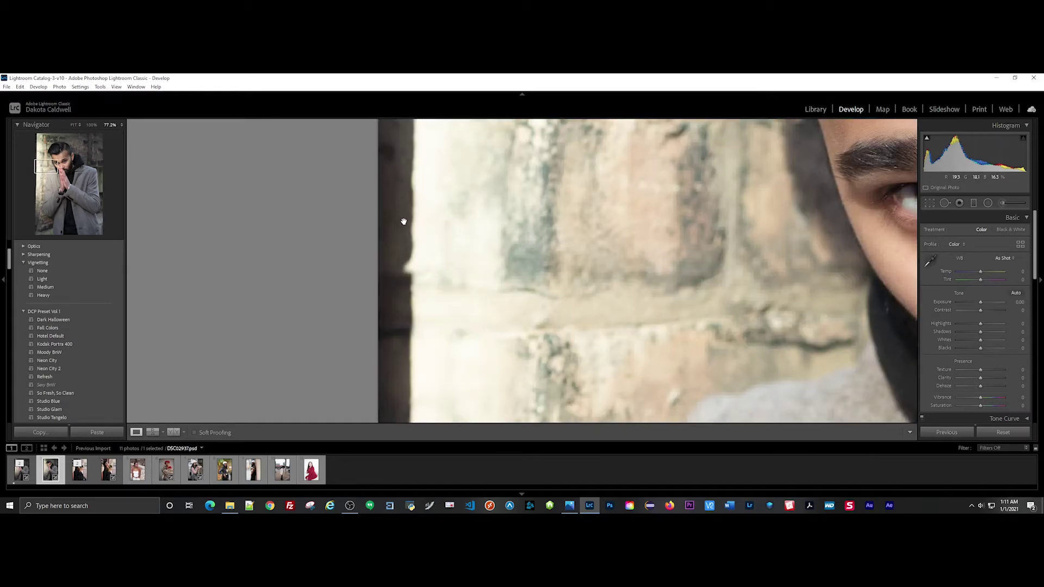
click(434, 235)
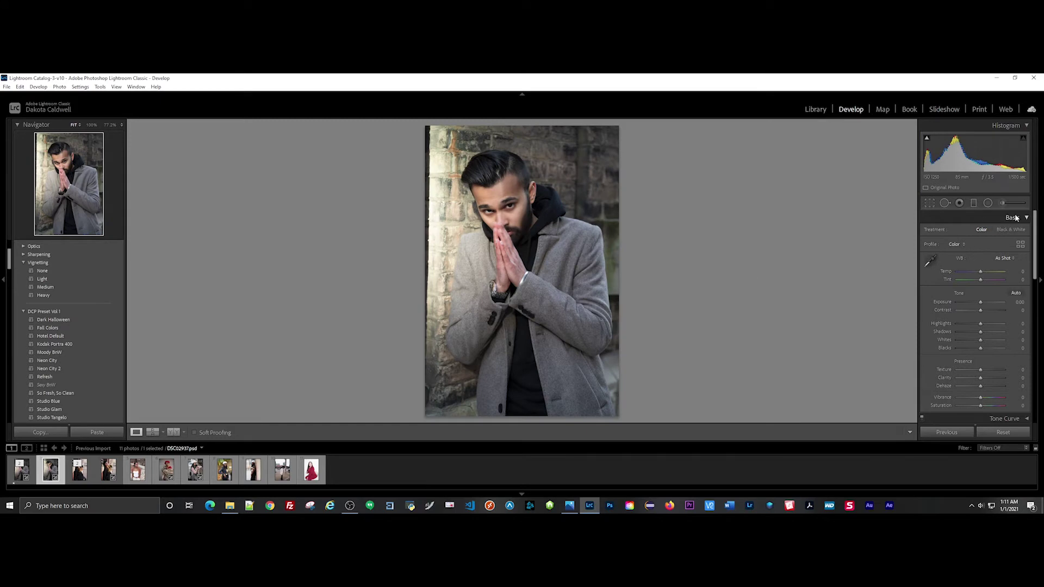
click(929, 204)
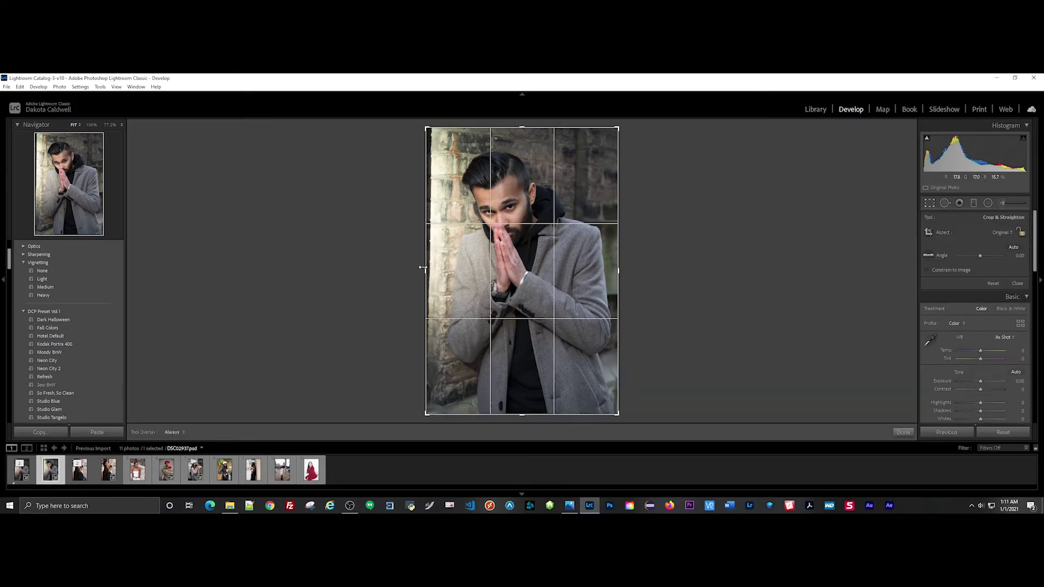
drag(424, 270, 427, 270)
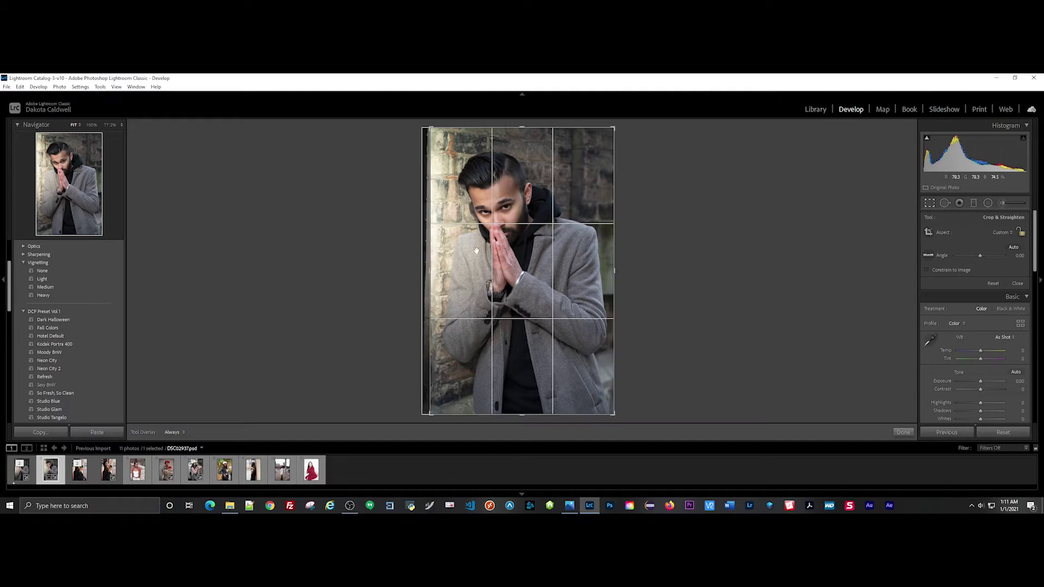
drag(528, 131, 537, 140)
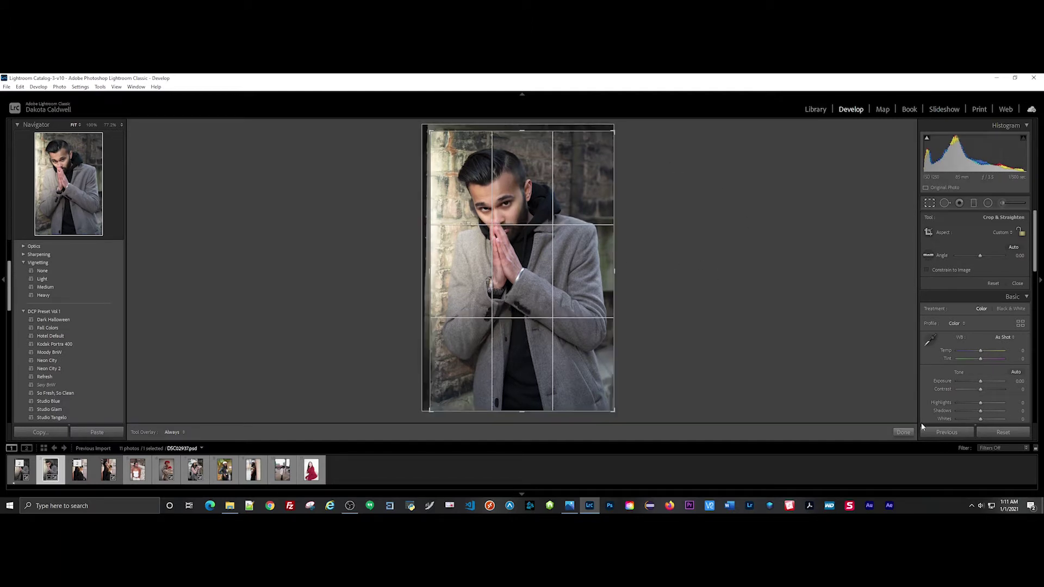
click(910, 433)
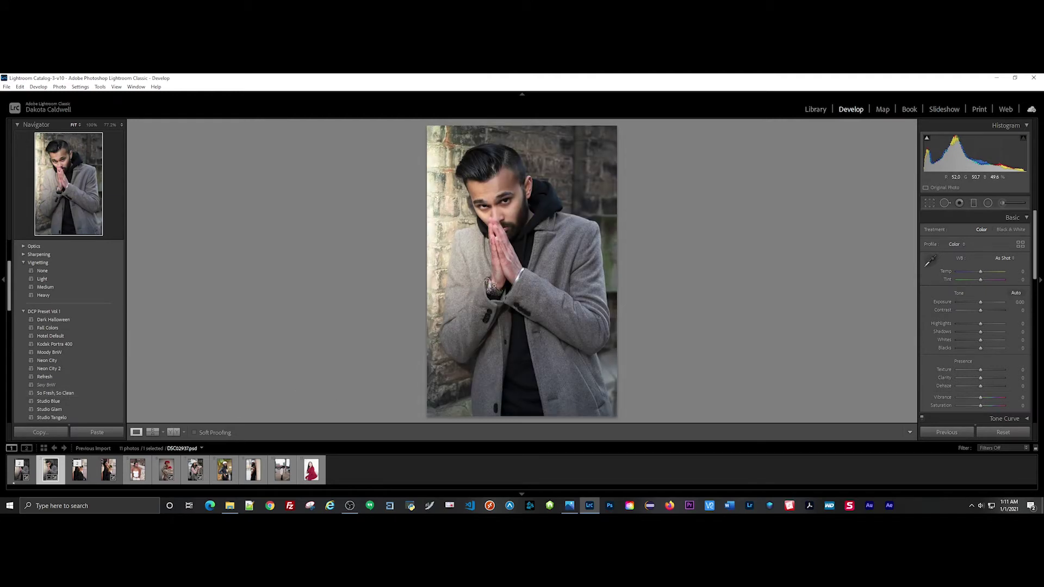
click(112, 393)
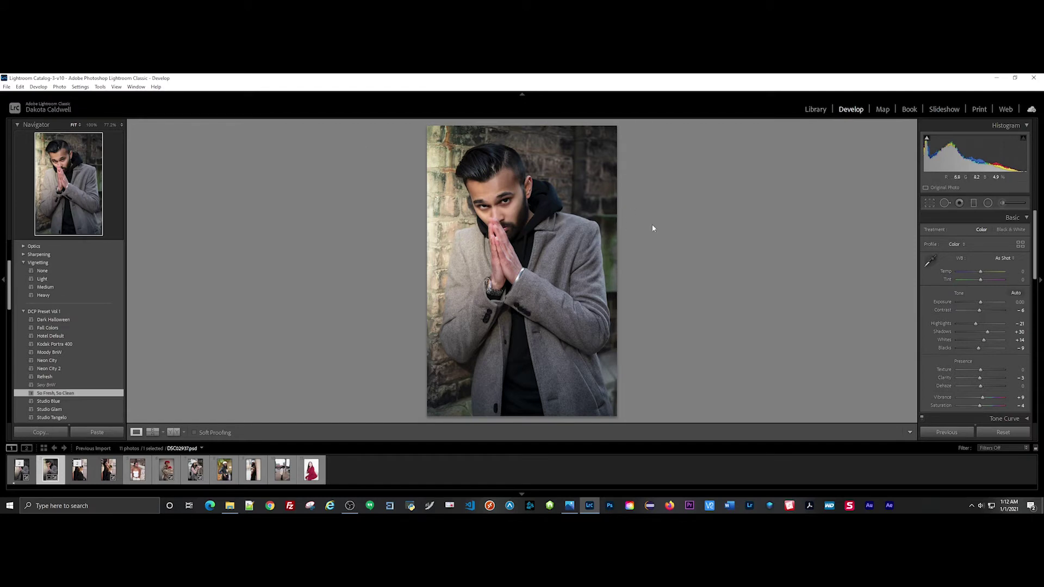
Step: Draw a tall radial filter over the coat sleeve on the photo's right side, from the shoulder to the lower coat
click(987, 204)
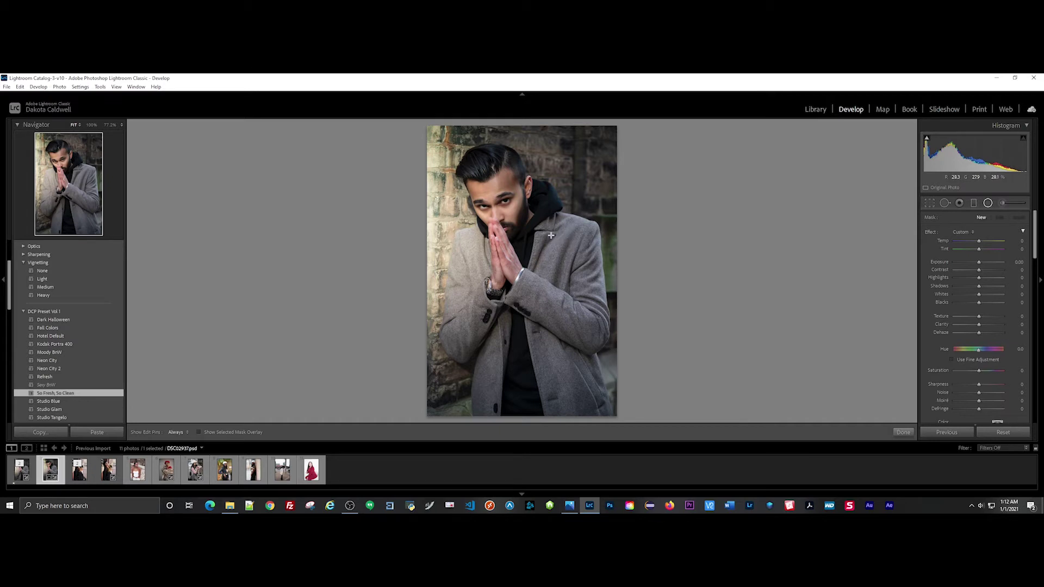
mouse_move(554, 238)
mouse_down()
mouse_move(572, 274)
mouse_move(581, 254)
mouse_move(566, 299)
mouse_move(555, 269)
mouse_move(592, 272)
mouse_move(575, 273)
mouse_up()
drag(569, 325, 576, 361)
drag(570, 211, 570, 248)
Step: Set the sleeve filter's Texture to 16, Dehaze to 18, Saturation to -3 and Sharpness to 1, keeping Hue at 0
drag(989, 356, 993, 352)
double_click(980, 356)
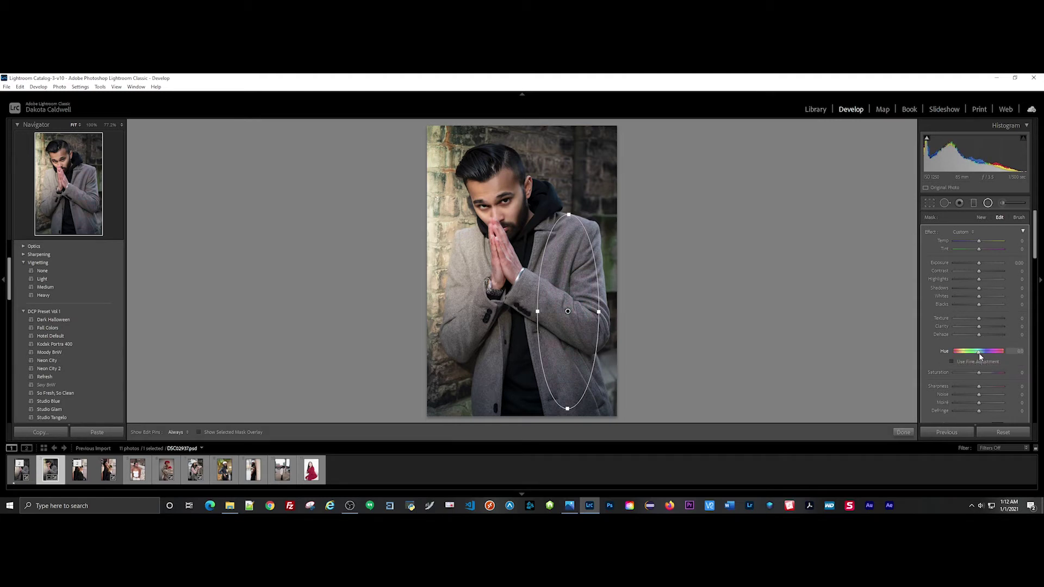
click(995, 372)
click(978, 373)
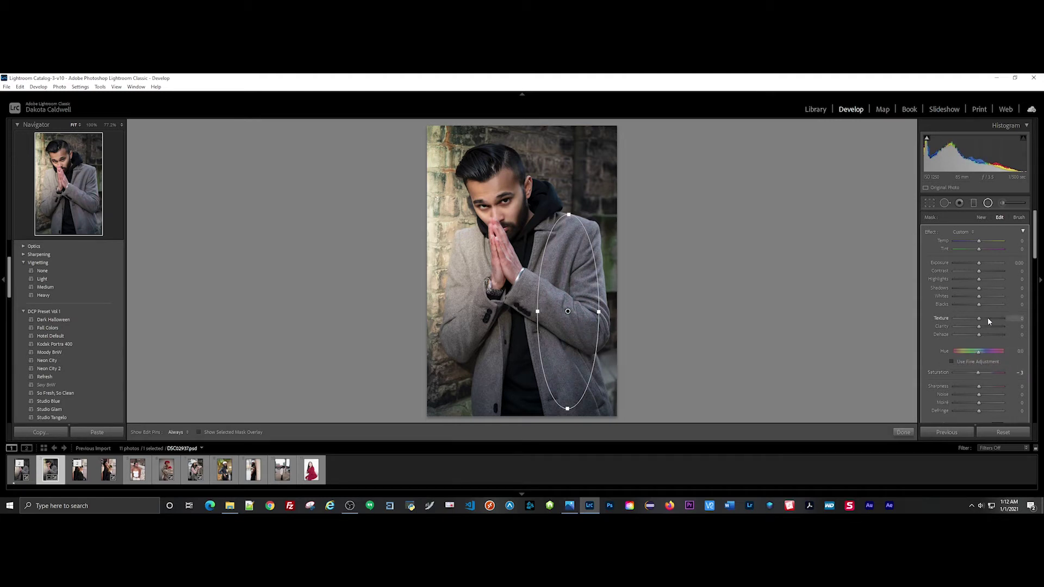
click(978, 387)
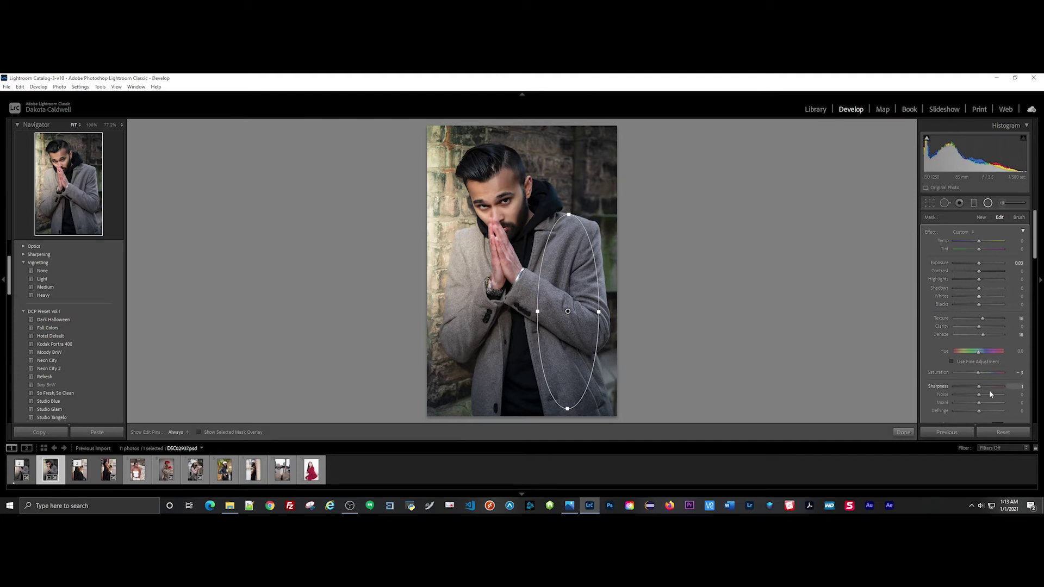
Step: Duplicate the radial filter and fit a narrower, shorter copy over the coat's opposite shoulder and sleeve
right_click(568, 313)
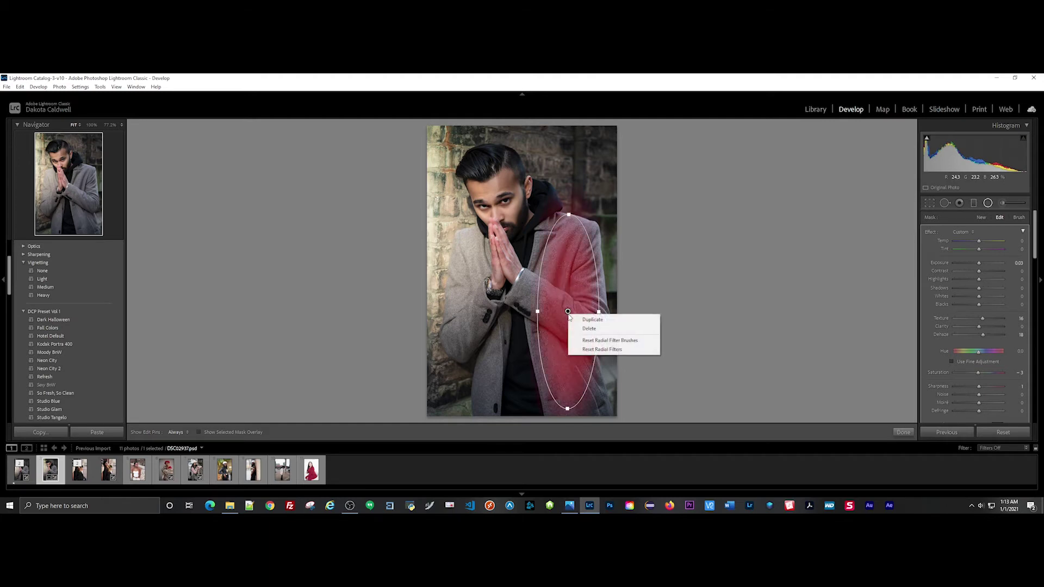
click(597, 322)
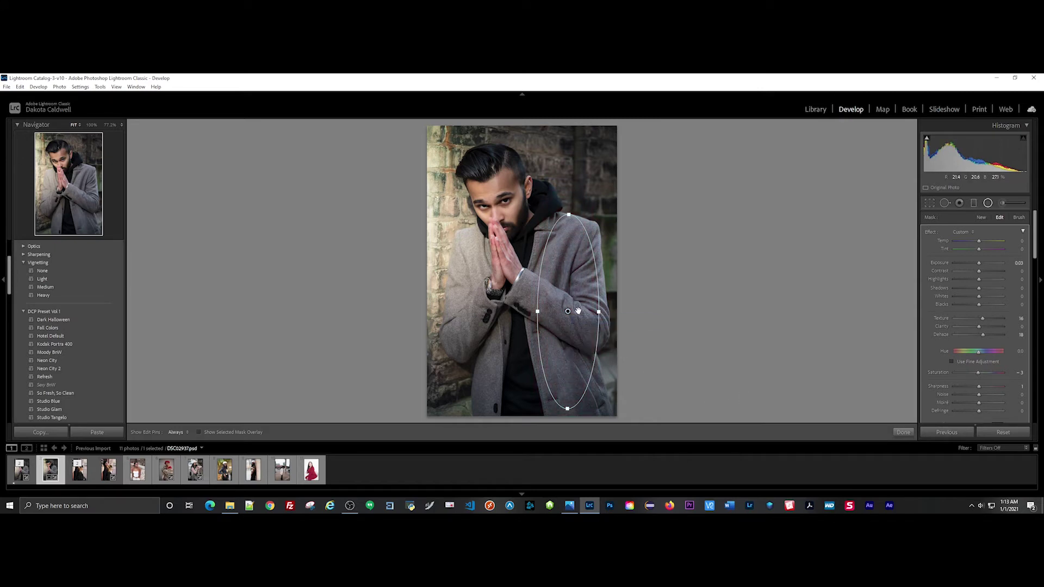
right_click(568, 313)
click(587, 322)
drag(568, 312, 475, 325)
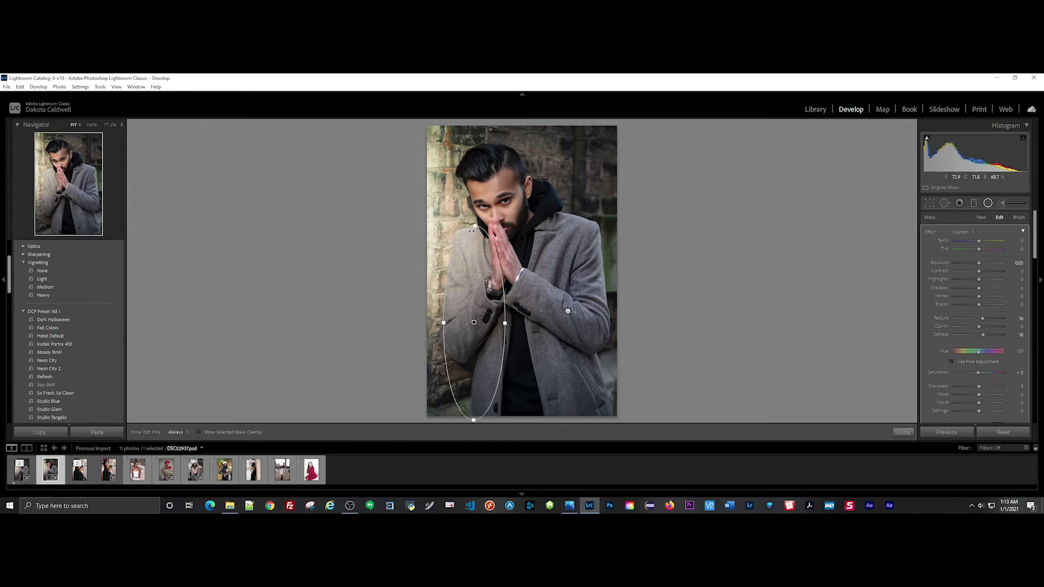
drag(474, 228, 474, 233)
drag(444, 323, 447, 323)
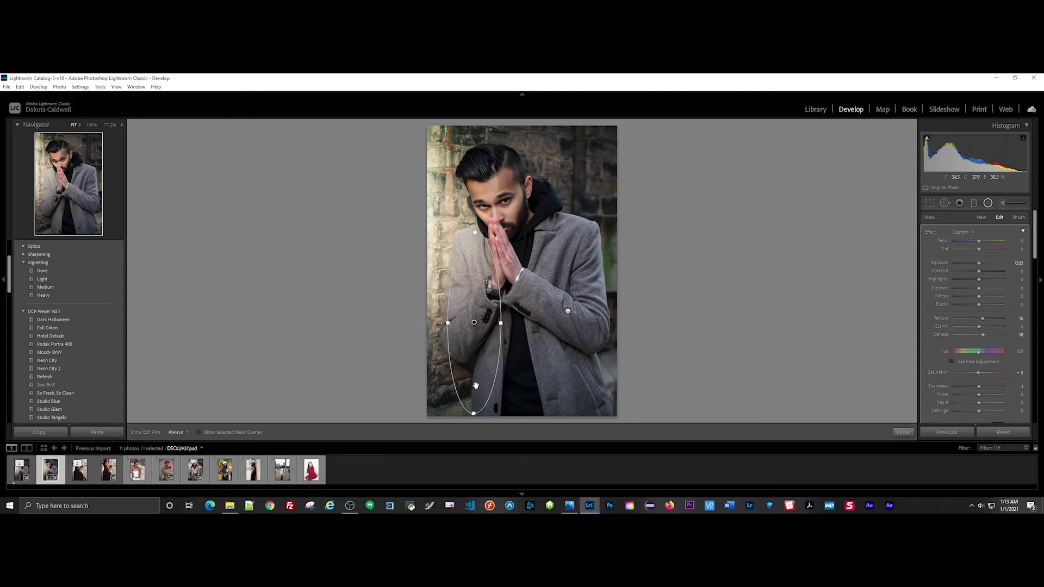
drag(474, 413, 483, 380)
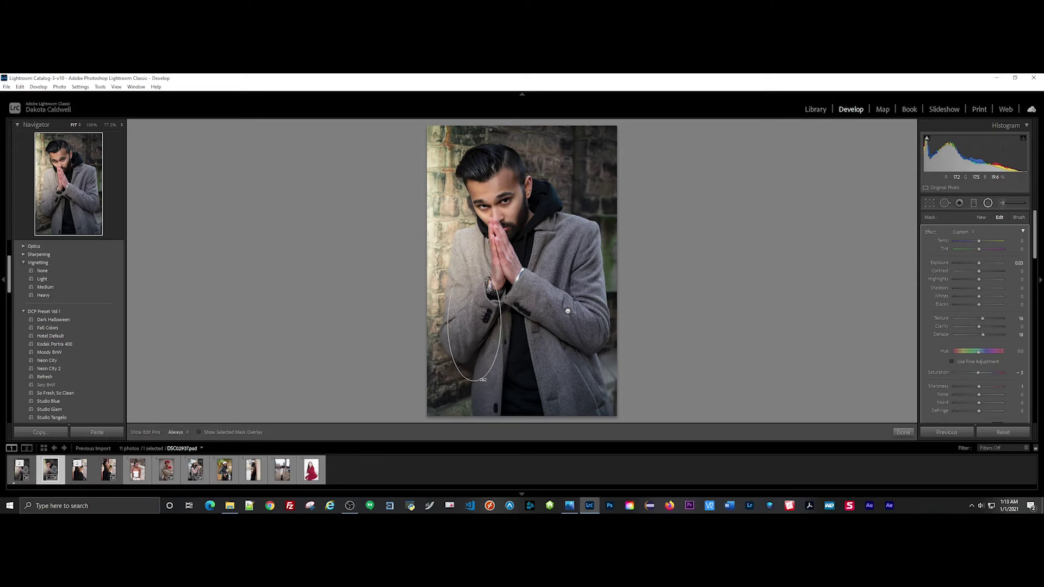
drag(483, 329, 450, 286)
drag(466, 342, 466, 344)
Step: Duplicate the smaller sleeve filter and reshape the copy into a wide ellipse covering the lower front of the coat
right_click(467, 287)
click(477, 294)
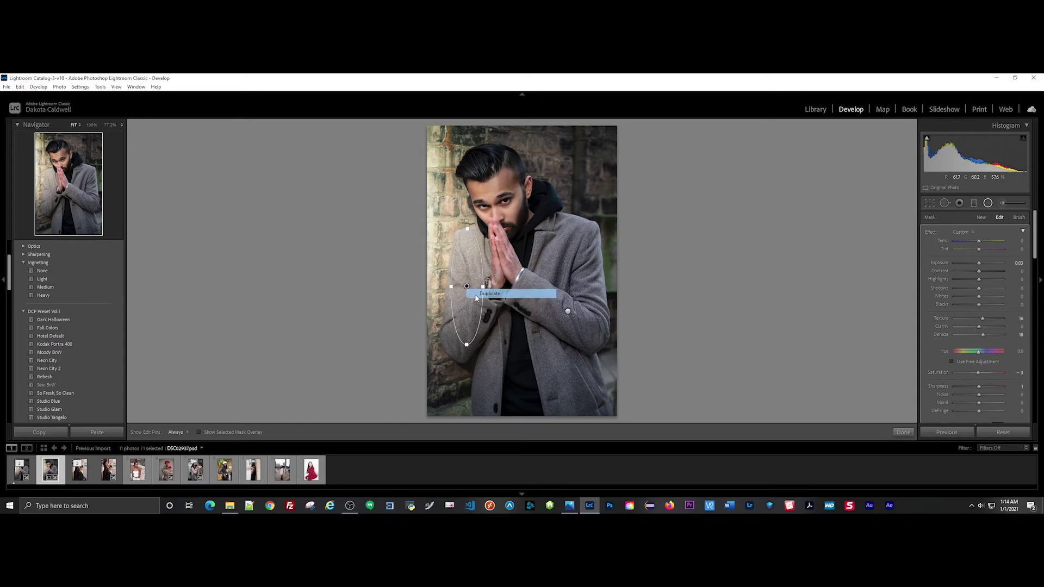
right_click(466, 287)
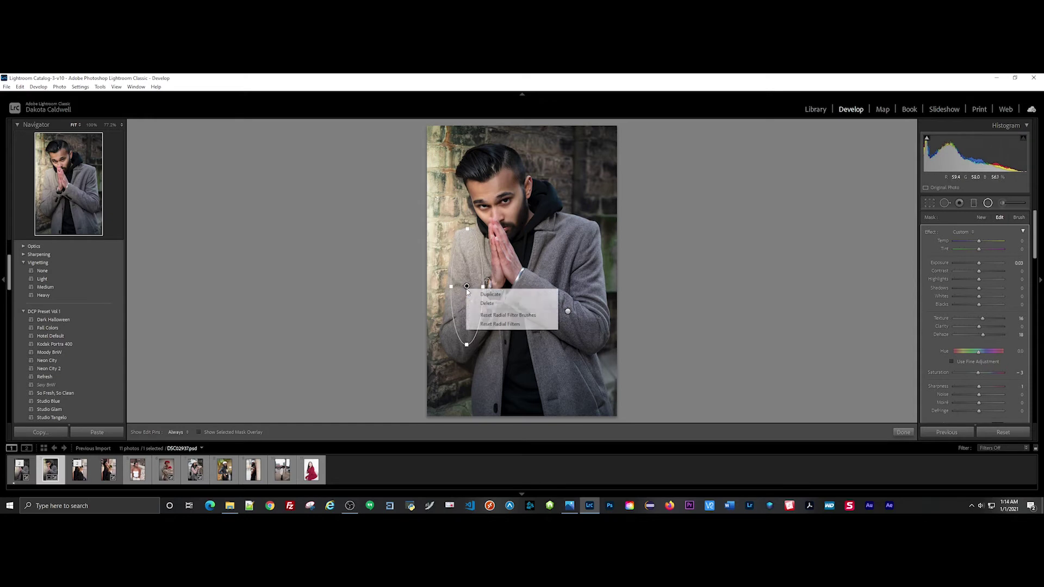
click(489, 294)
drag(466, 287, 587, 377)
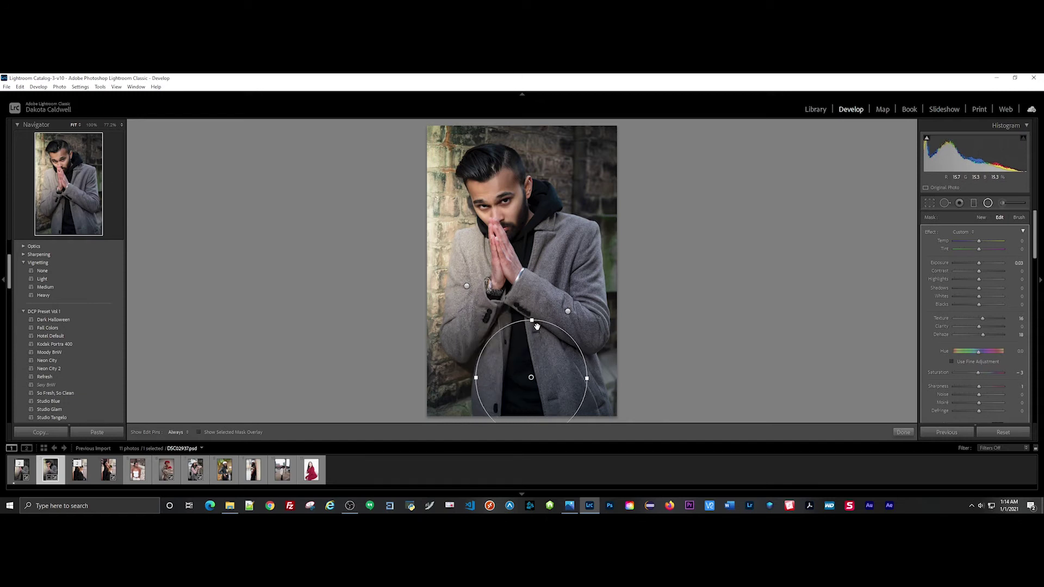
drag(532, 321, 532, 327)
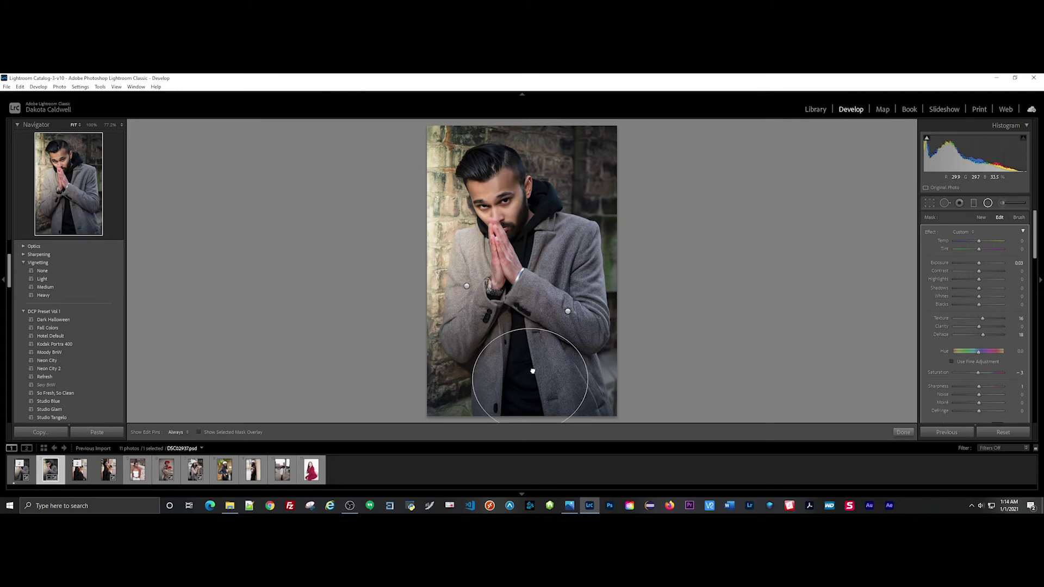
drag(533, 327, 534, 346)
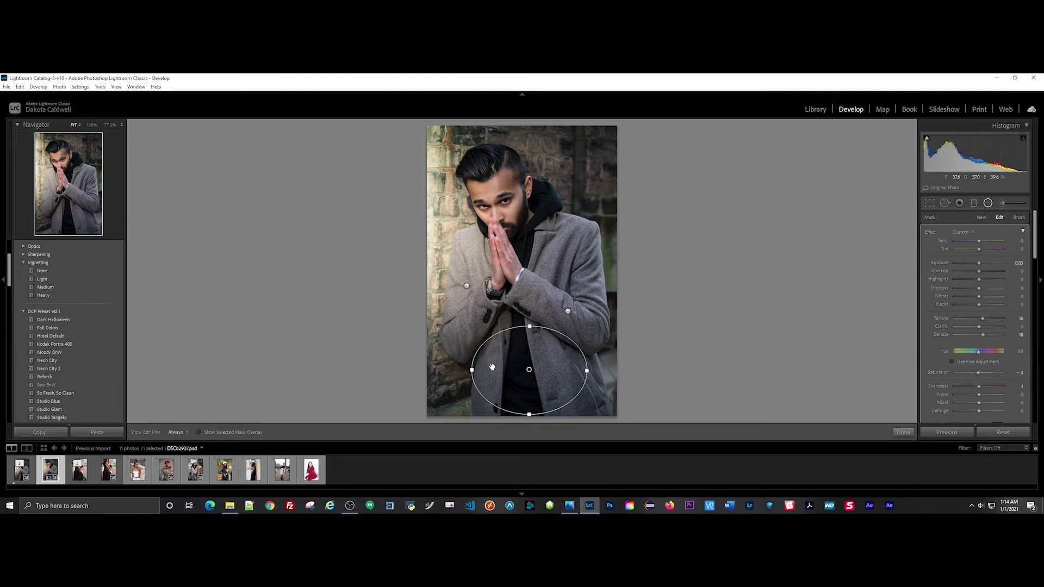
click(904, 432)
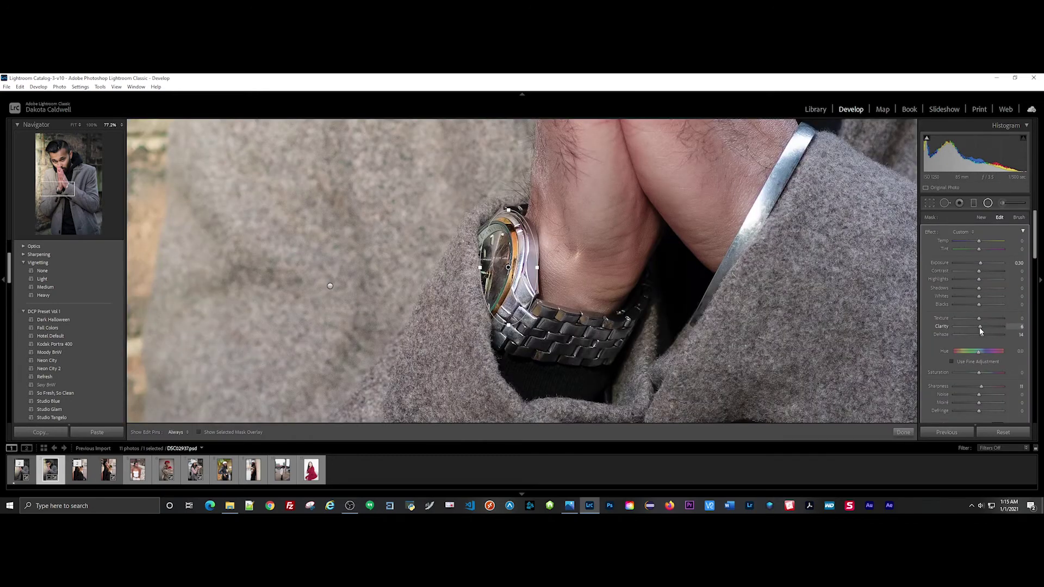
Step: Set the watch filter's Texture to 14 and Clarity to 13, duplicate that filter in place, and finish the radial edits
drag(979, 327, 996, 330)
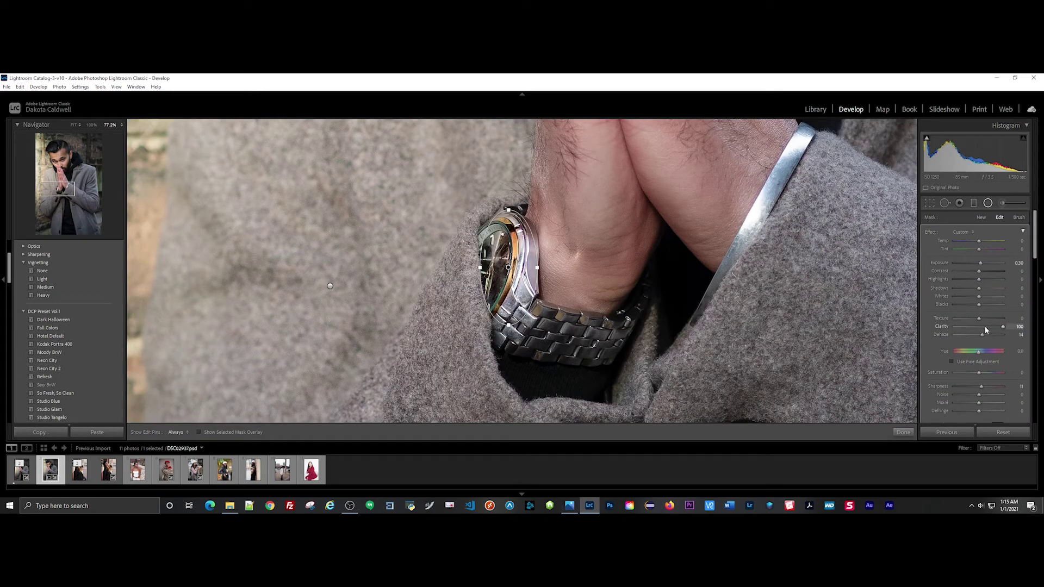
mouse_move(980, 320)
mouse_down()
mouse_move(1020, 326)
mouse_move(983, 321)
mouse_up()
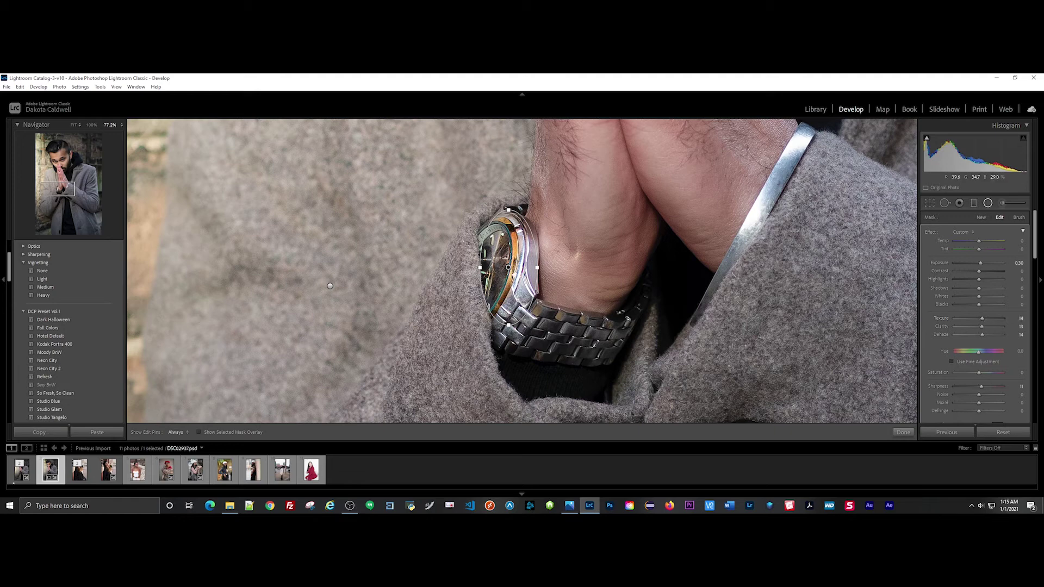
right_click(507, 267)
click(522, 282)
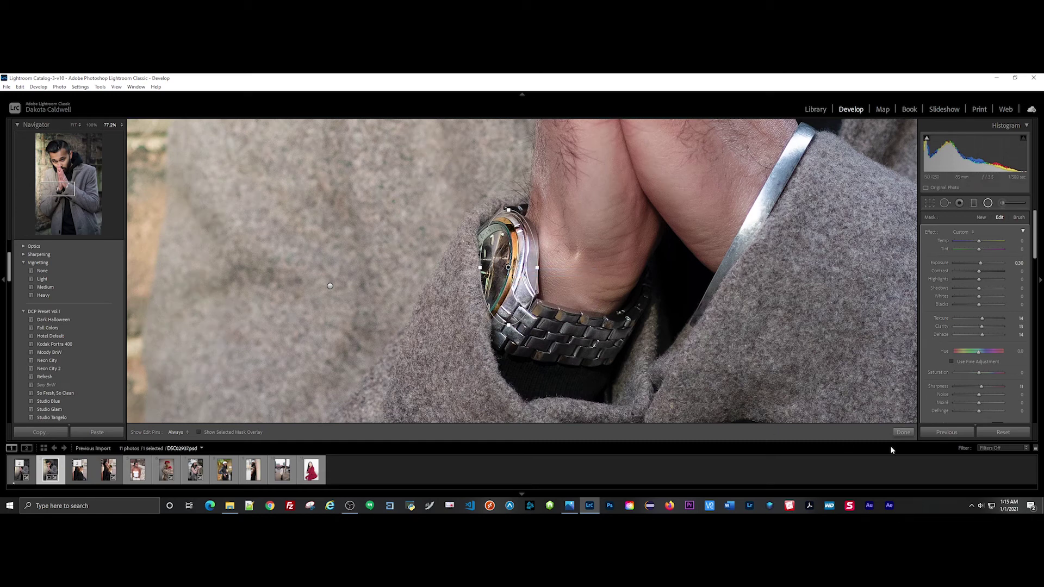
click(903, 432)
click(714, 330)
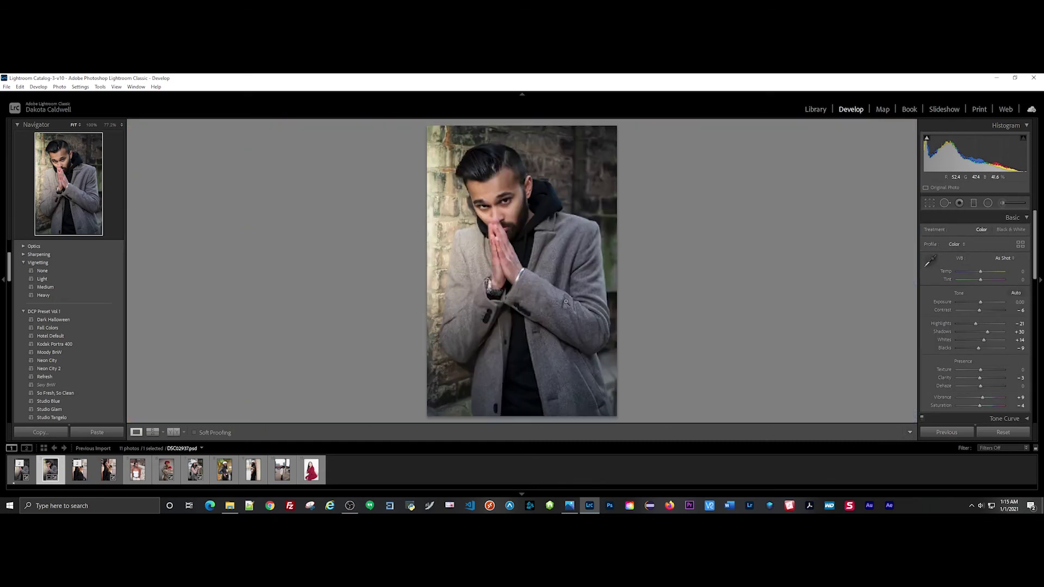
Step: Compare the edited portrait with its original in before/after views, checking the watch up close
click(489, 287)
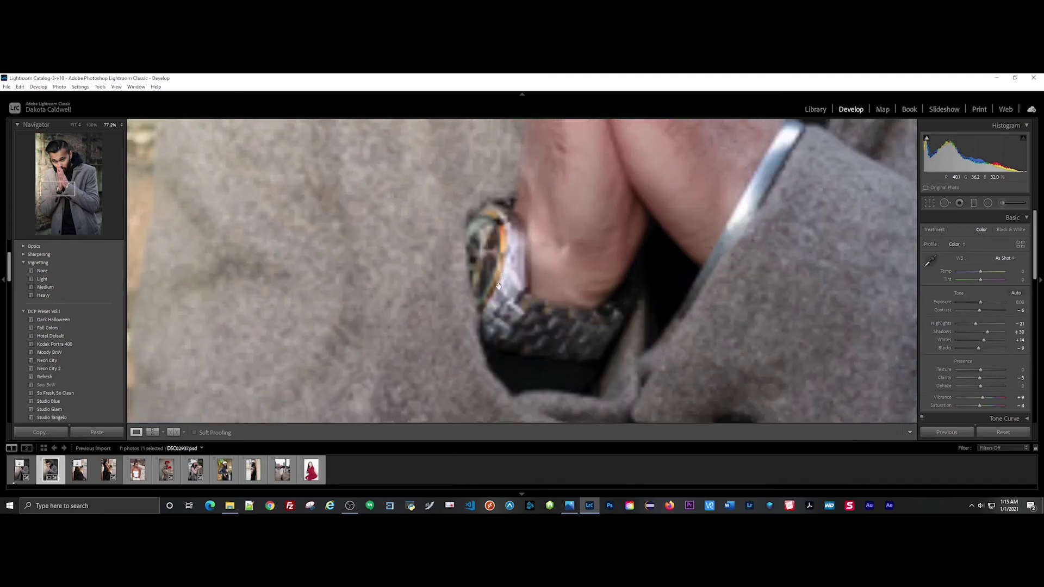
click(159, 406)
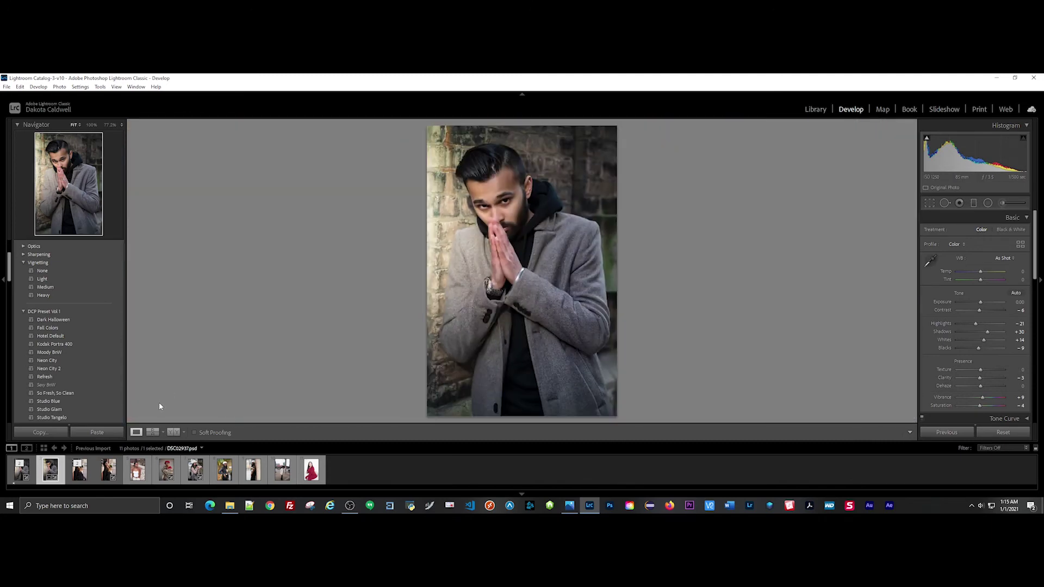
click(172, 432)
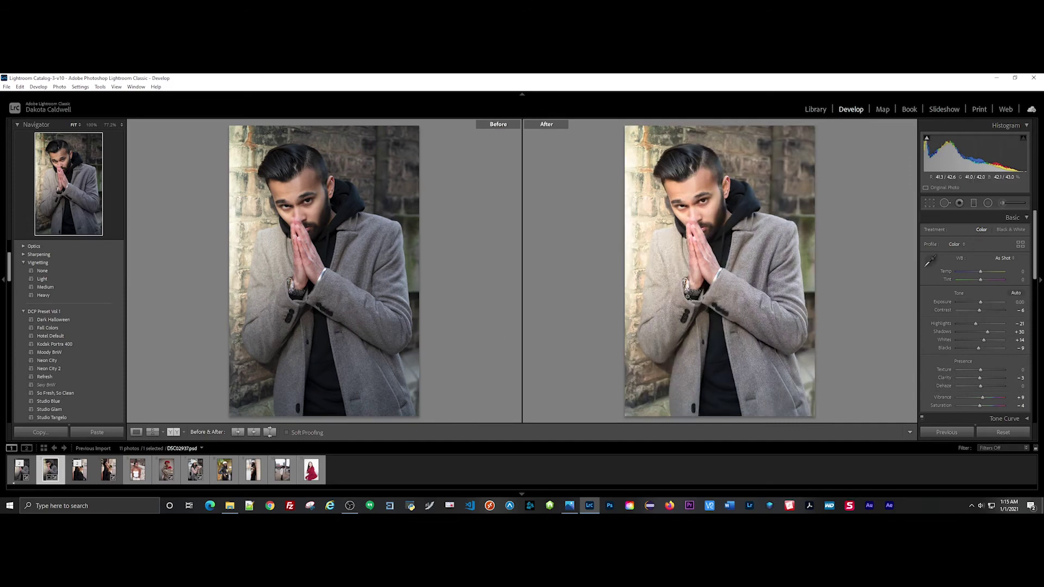
click(296, 280)
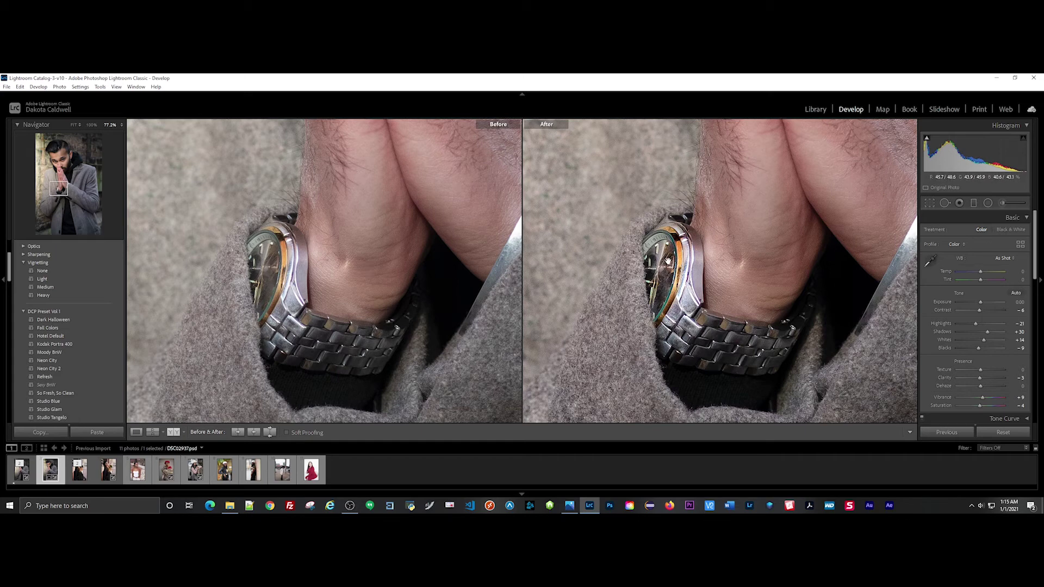
click(674, 276)
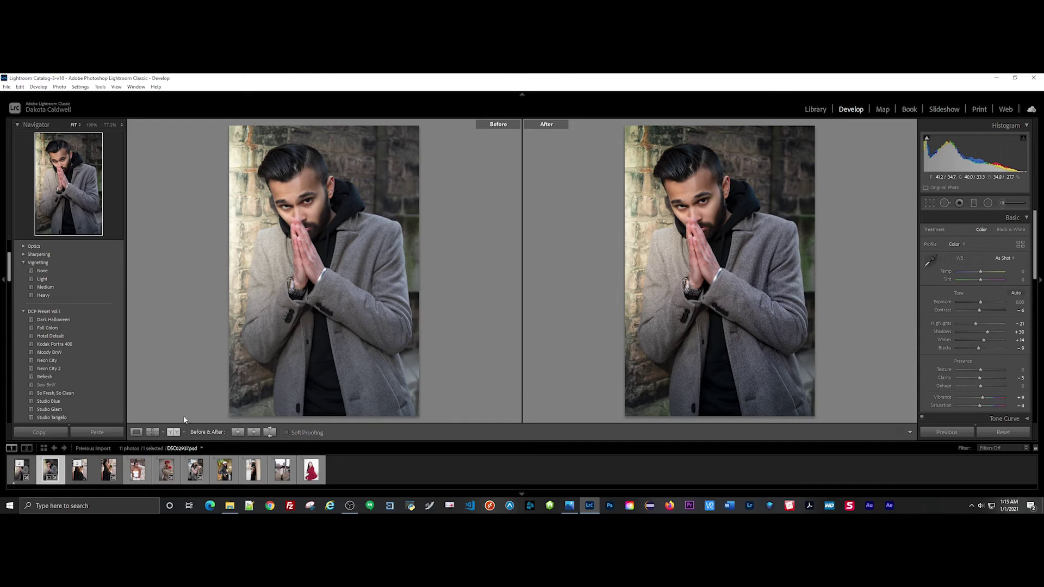
click(173, 432)
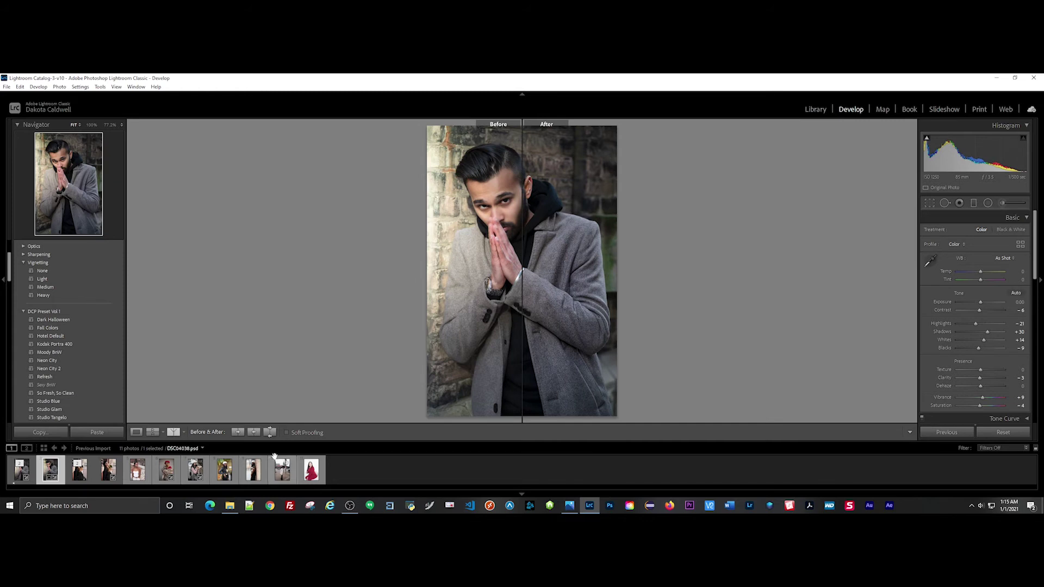
Step: Return to the single-image view of the portrait and apply the Heavy vignetting preset
click(172, 433)
click(136, 432)
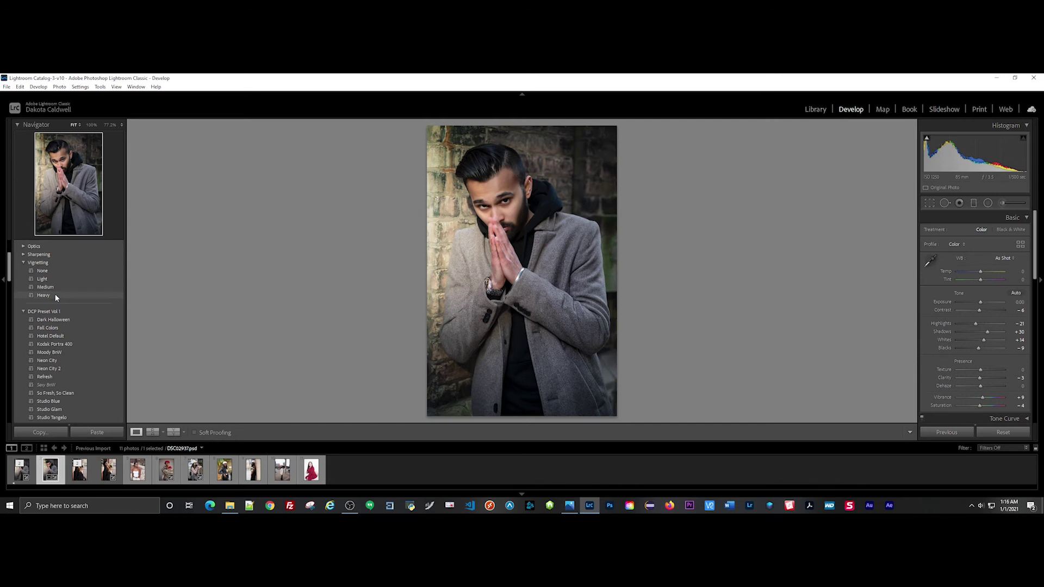
click(54, 296)
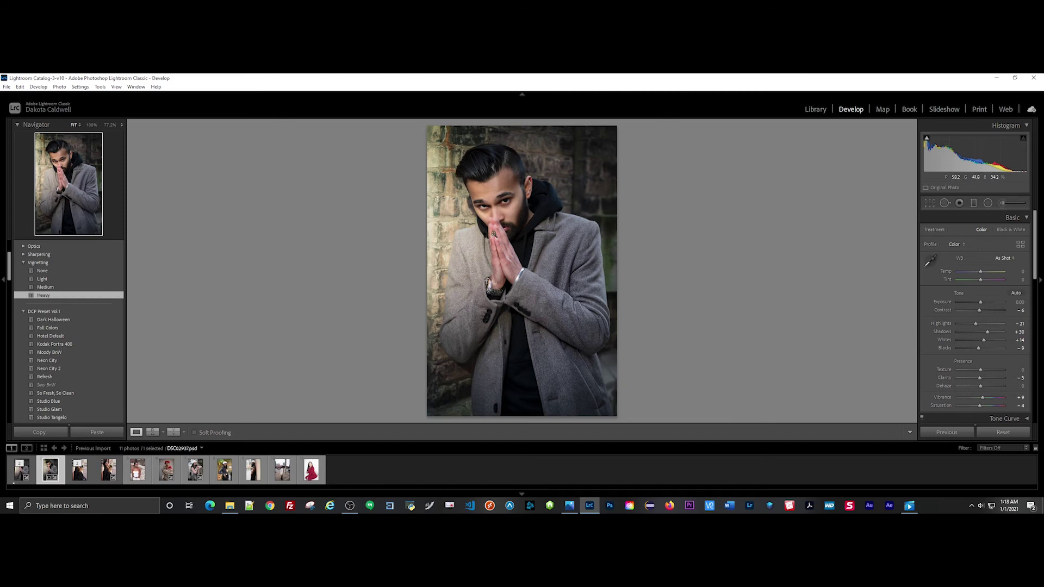
Step: Check the skin tone of the hands up close and set the Red hue to +35 in the HSL adjustments
click(497, 233)
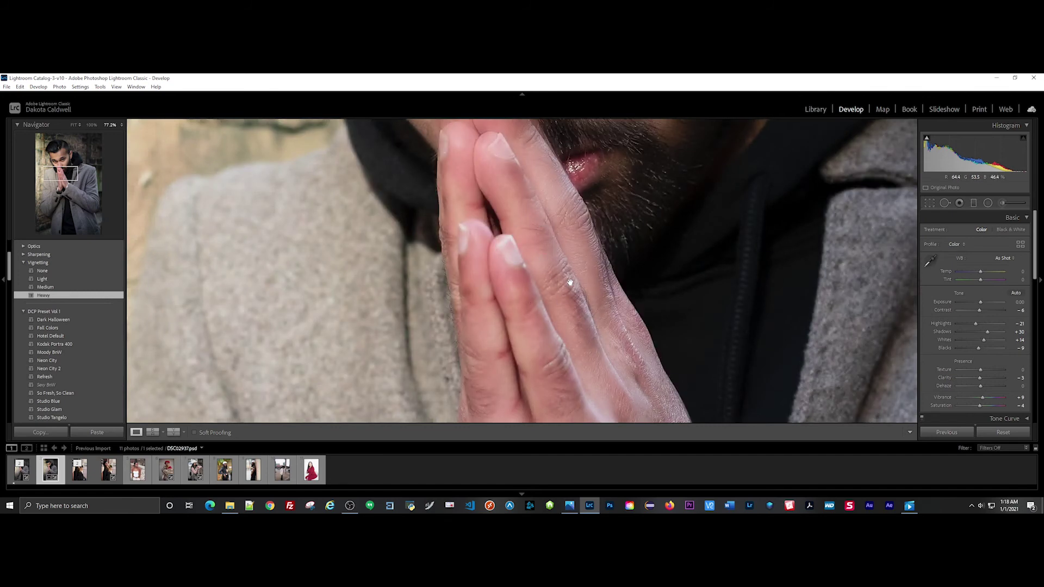
click(513, 245)
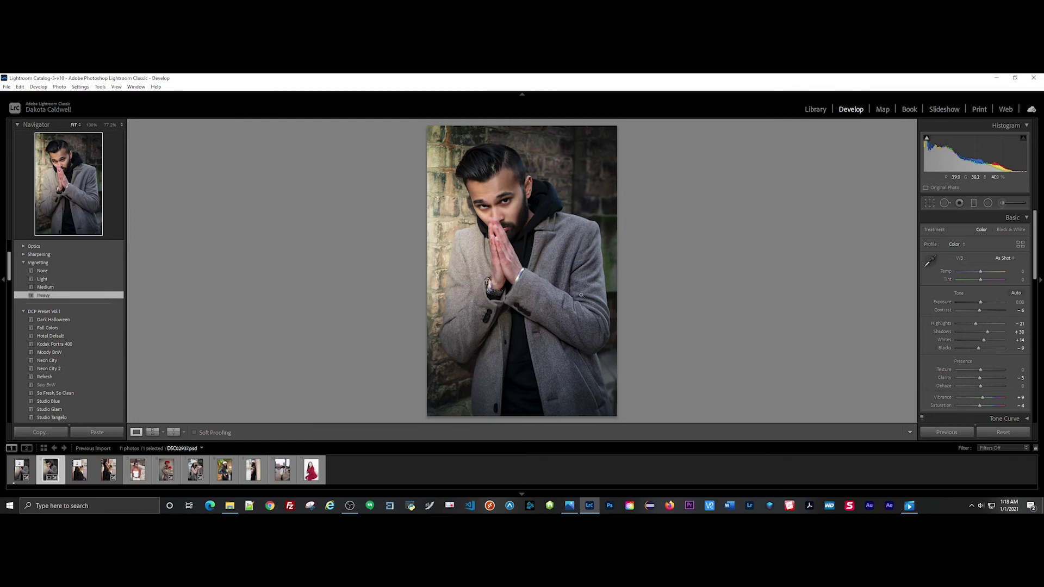
scroll(964, 309, down, 5)
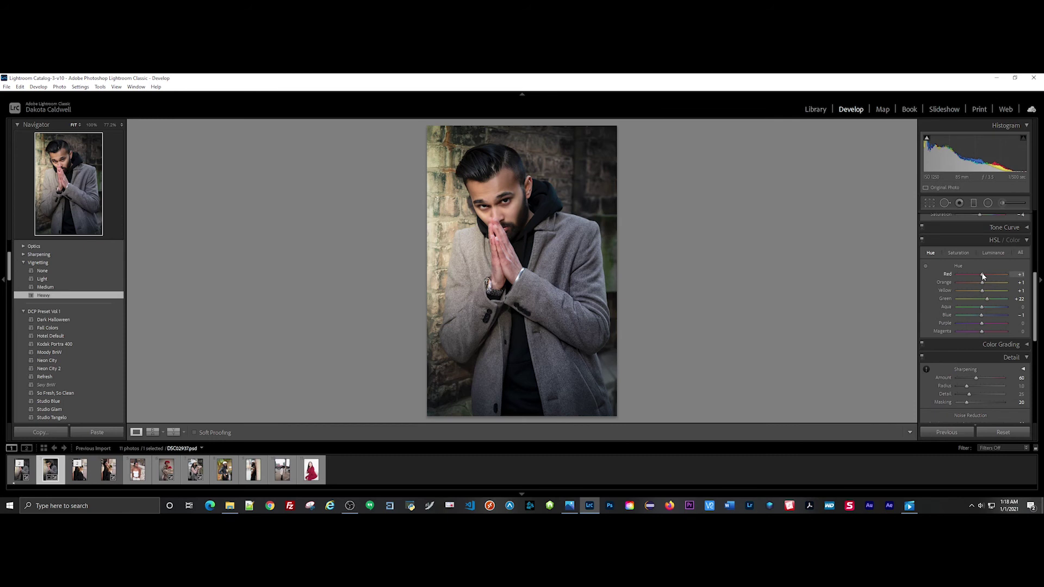
drag(983, 275, 987, 275)
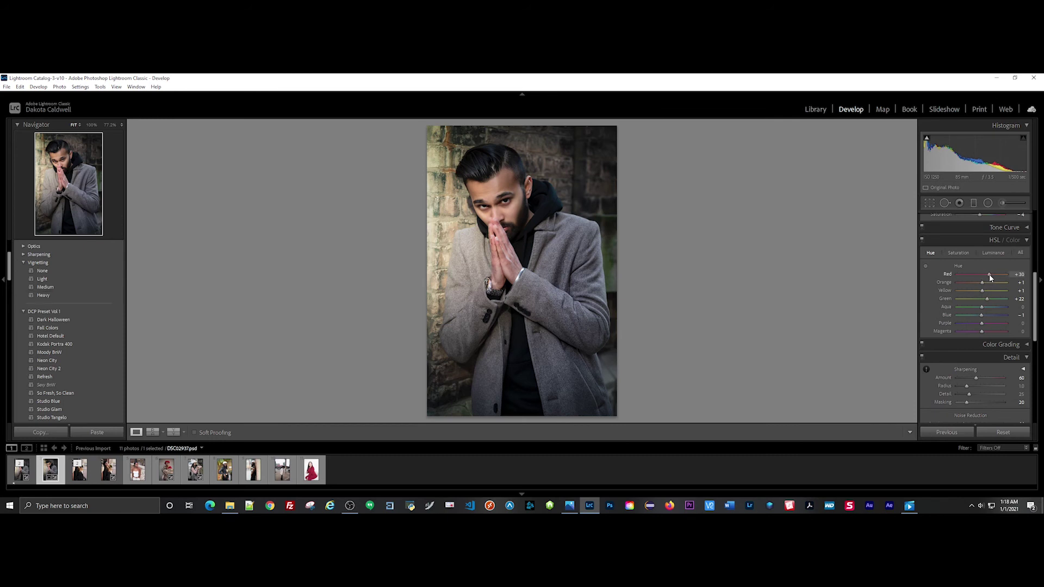
drag(990, 275, 1010, 278)
Step: Compare the hands and face with the original side by side up close, and return to the single-image view
click(174, 433)
click(174, 432)
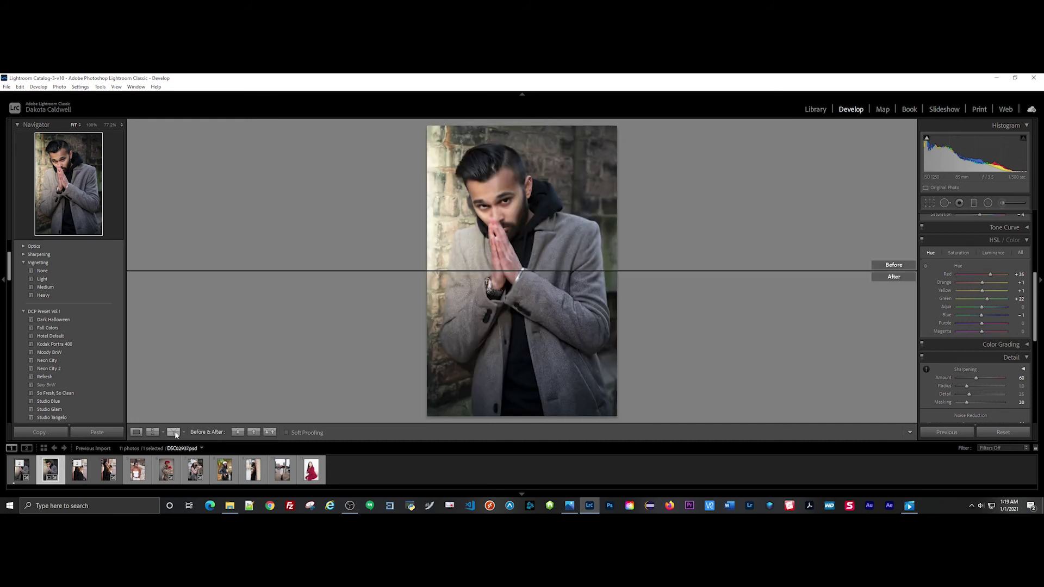
click(174, 433)
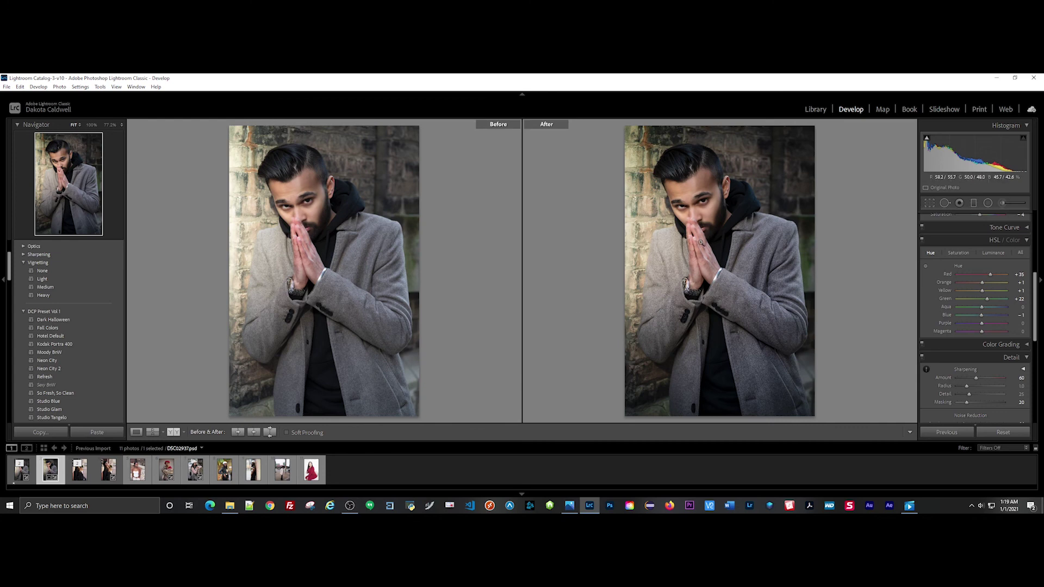
click(701, 243)
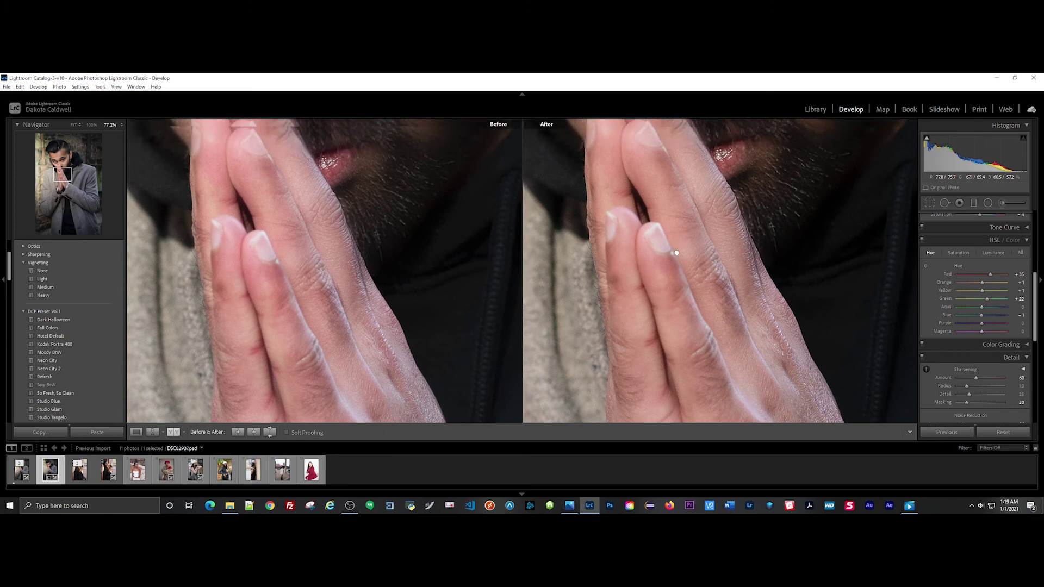
scroll(676, 246, up, 3)
scroll(677, 272, up, 1)
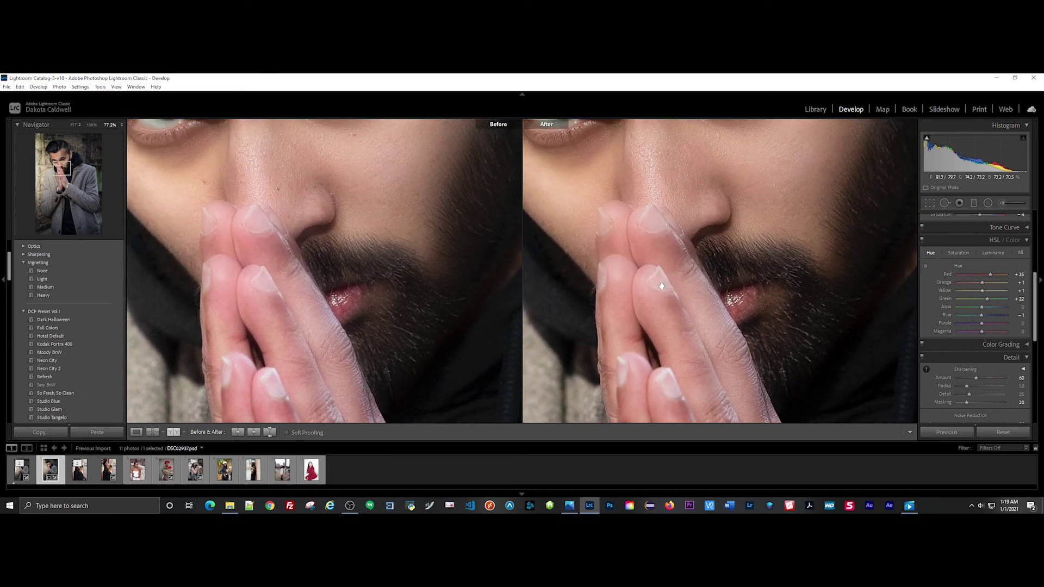
click(661, 287)
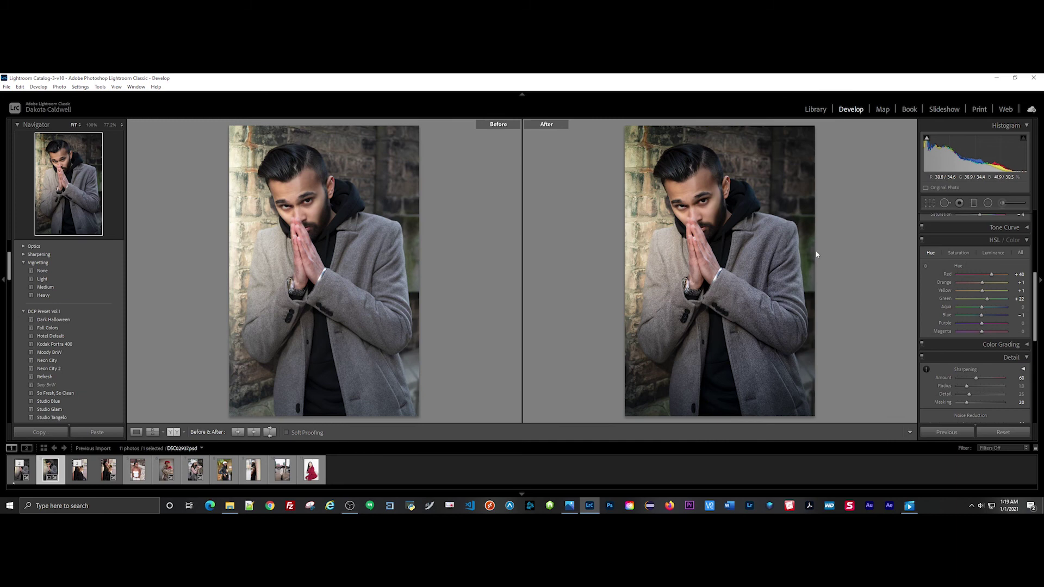
key(y)
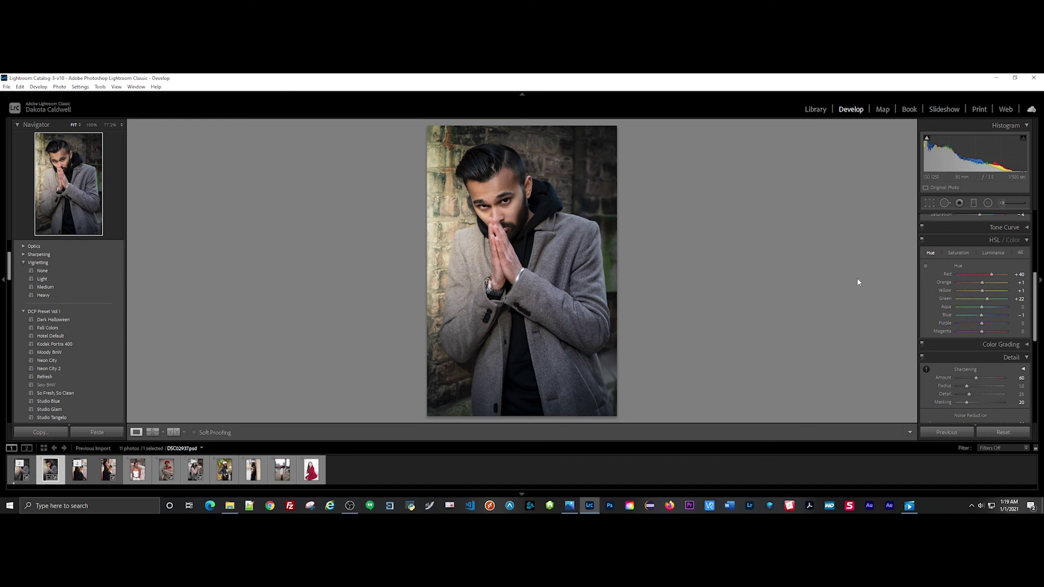
Step: Examine the face and hood up close alongside the sharpening and noise reduction settings
scroll(952, 285, down, 2)
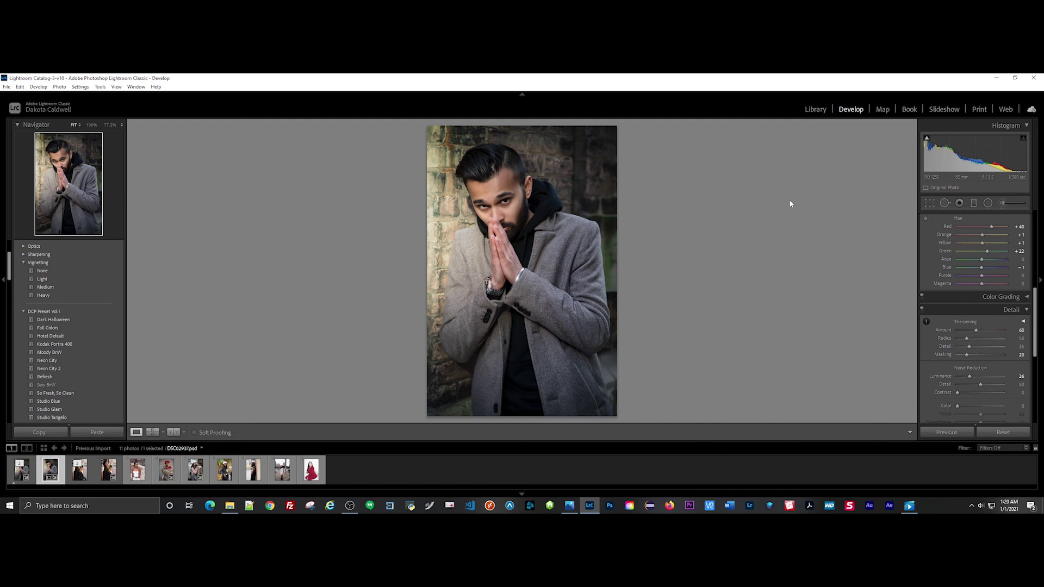
click(549, 174)
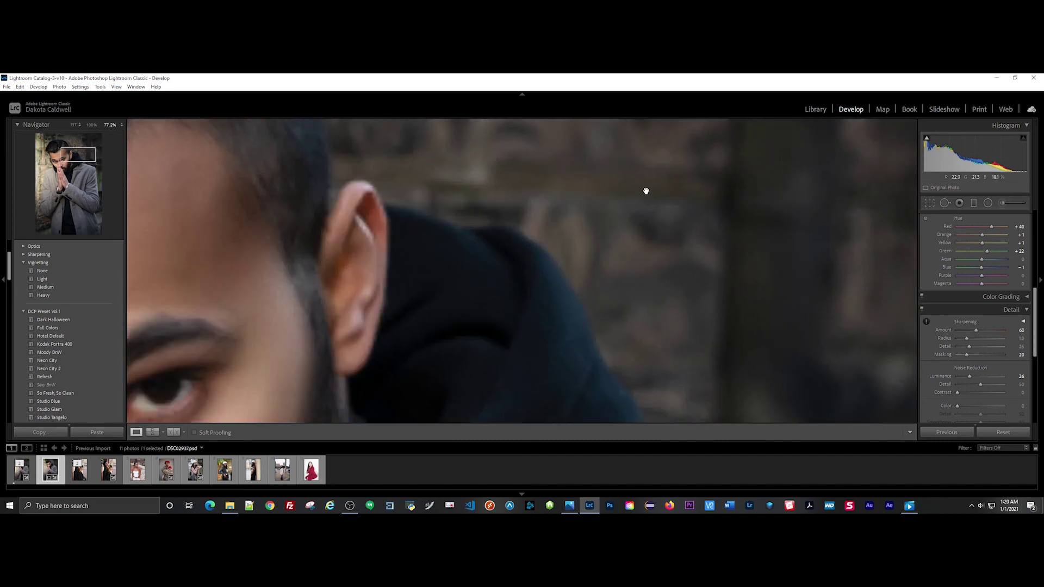
drag(646, 191, 659, 279)
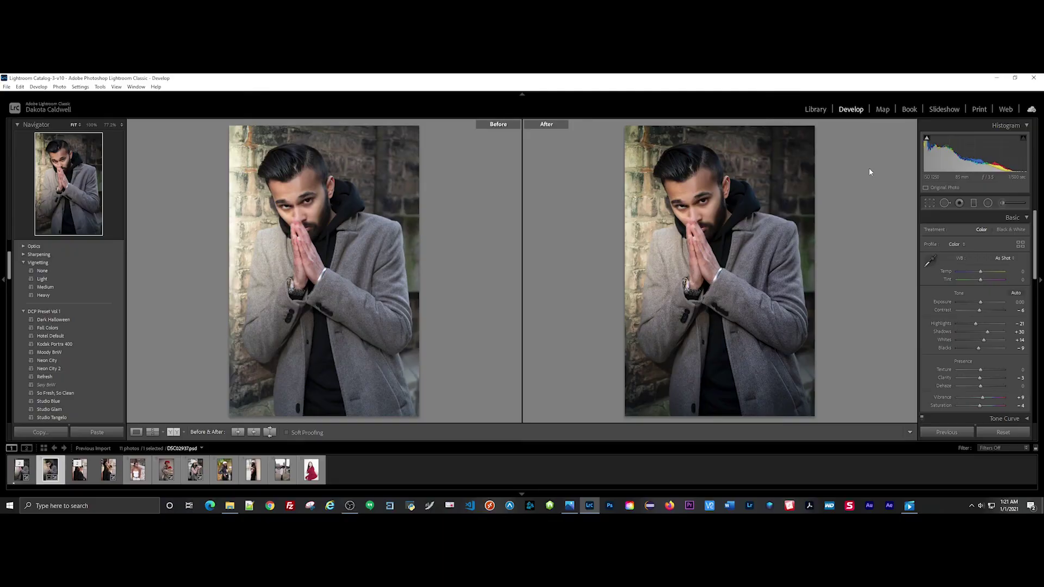